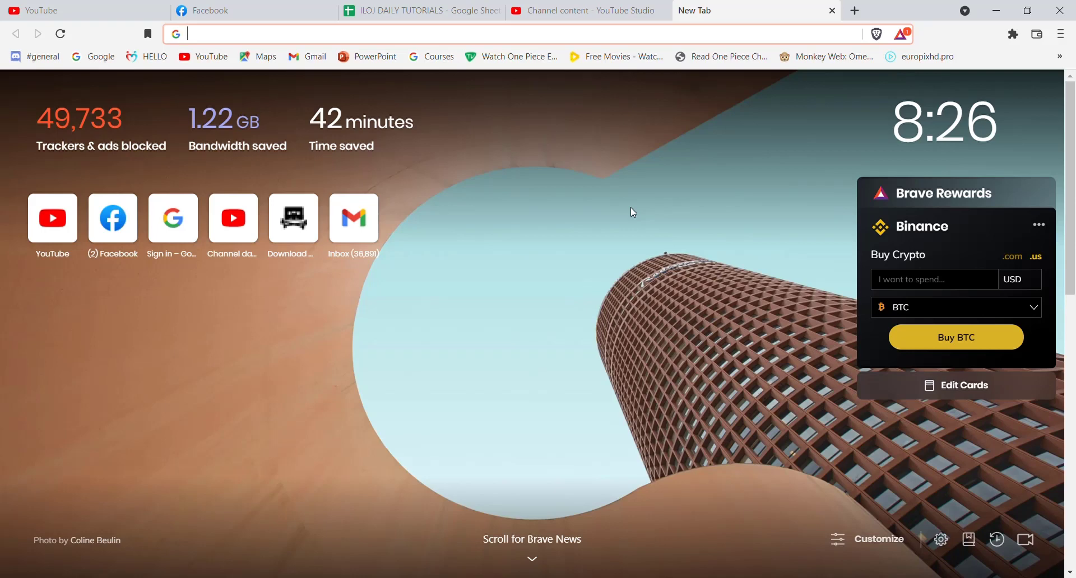
{"action": "type", "text": "w"}
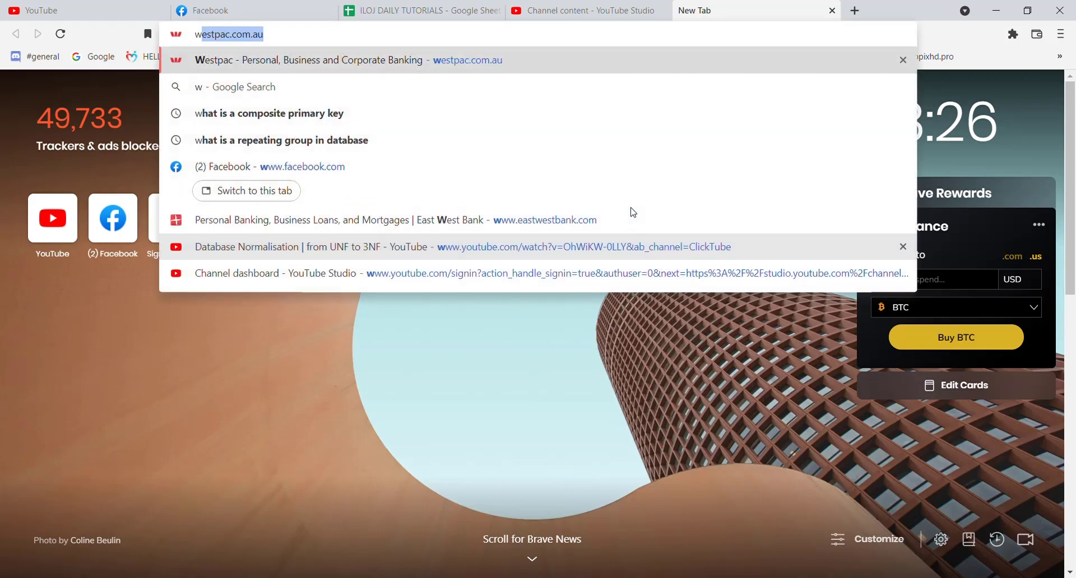
{"action": "type", "text": "ww.citiba"}
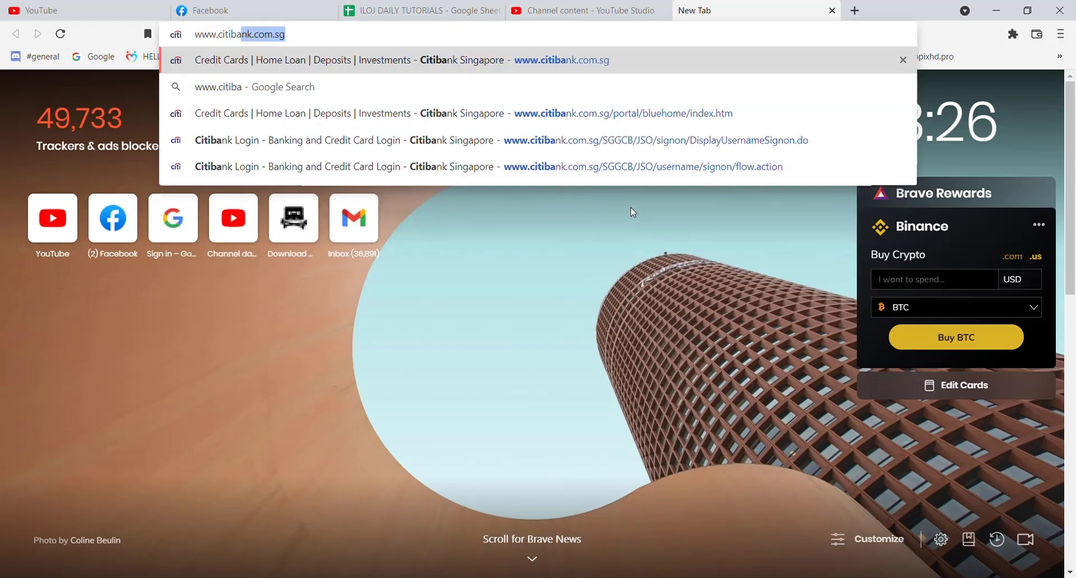
{"action": "type", "text": "nk.com.sg"}
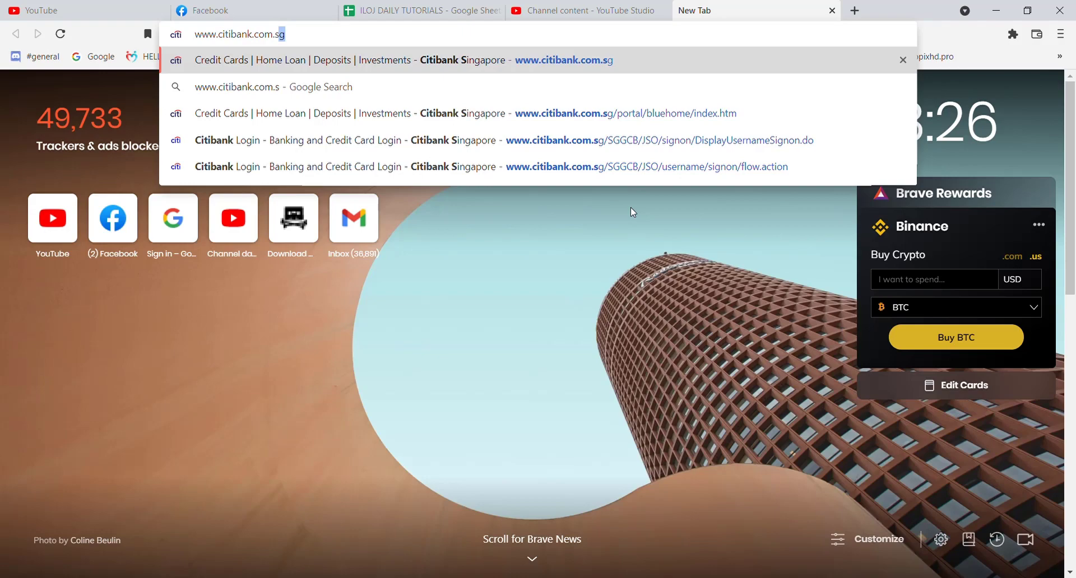
Load the Citibank Singapore homepage and choose Citibank Online from the LOGIN TO list.
{"action": "key", "text": "Return"}
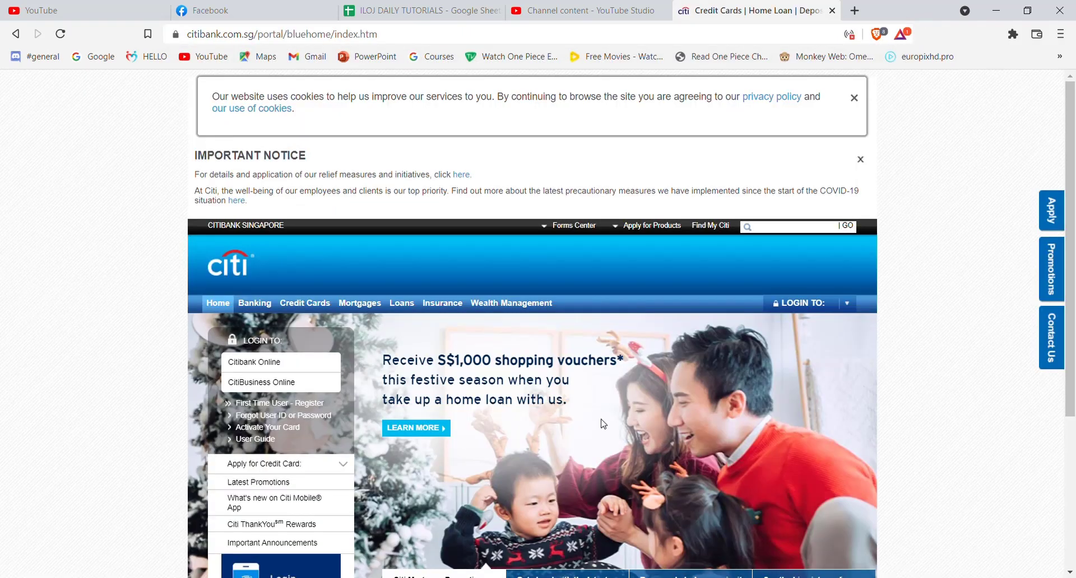
{"action": "scroll", "coordinate": [595, 387], "scroll_direction": "down", "scroll_amount": 1}
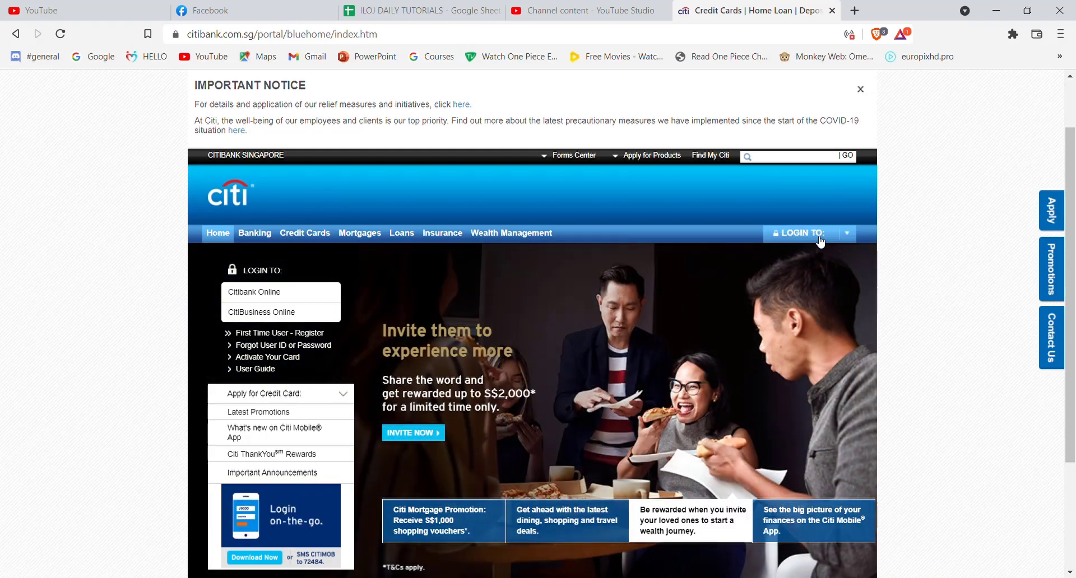
{"action": "left_click", "coordinate": [820, 241]}
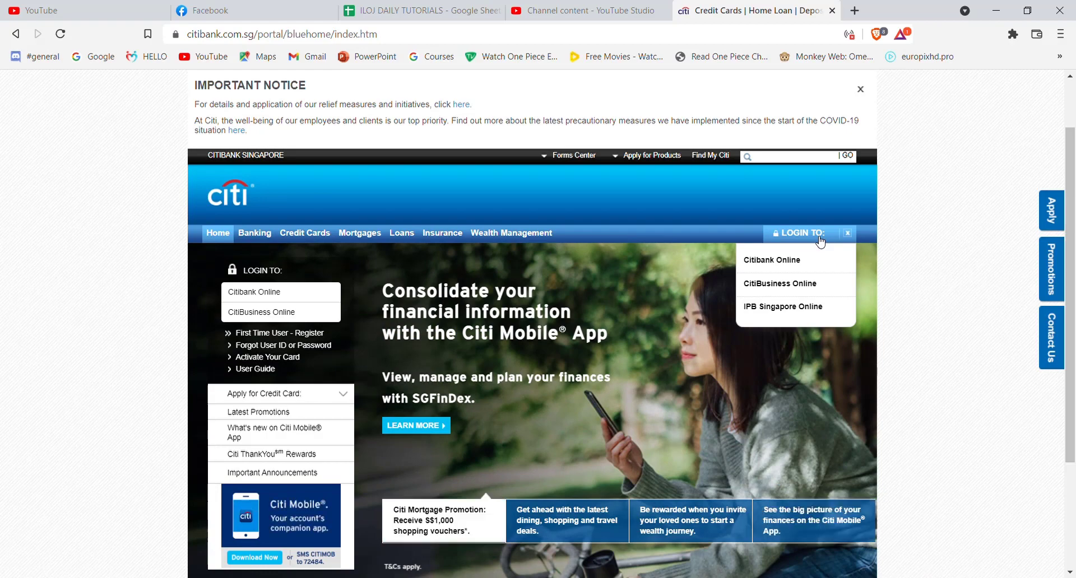
{"action": "left_click", "coordinate": [790, 263]}
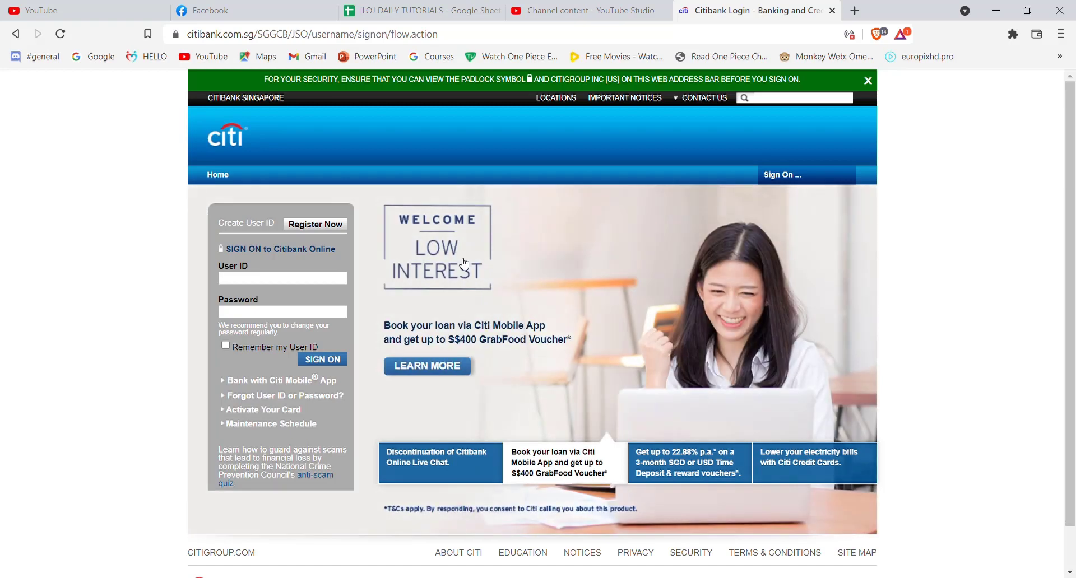
Start Register Now and continue with the card-number field empty, triggering the validation message.
{"action": "left_click", "coordinate": [315, 224]}
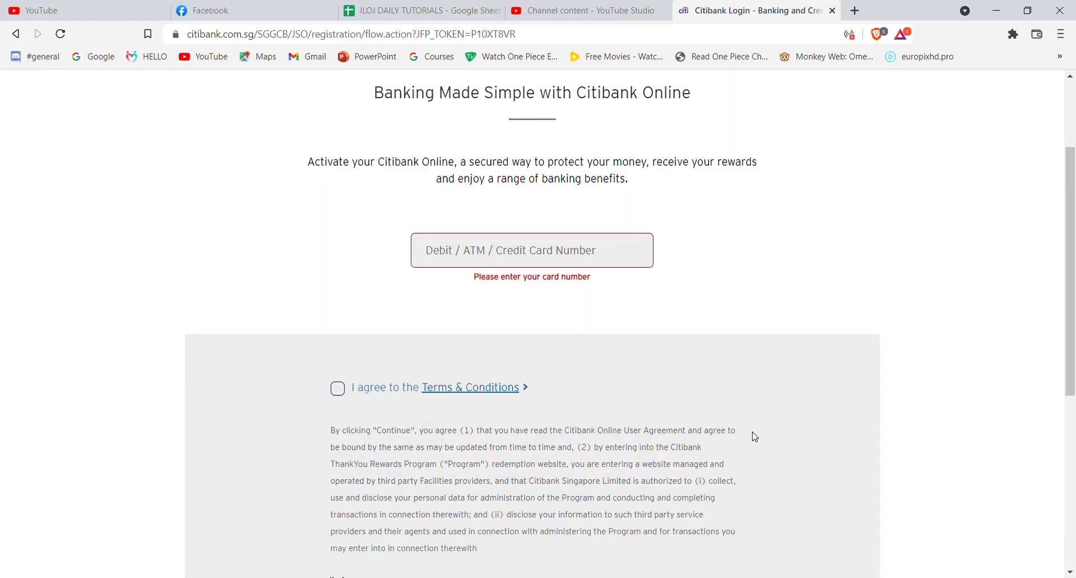
{"action": "scroll", "coordinate": [754, 436], "scroll_direction": "up", "scroll_amount": 2}
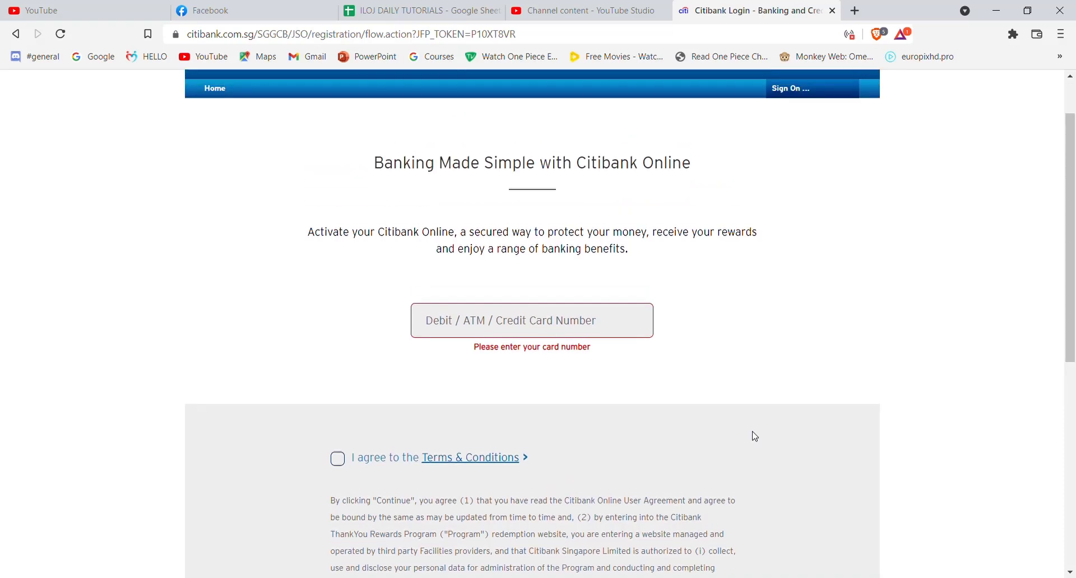
{"action": "mouse_move", "coordinate": [532, 250]}
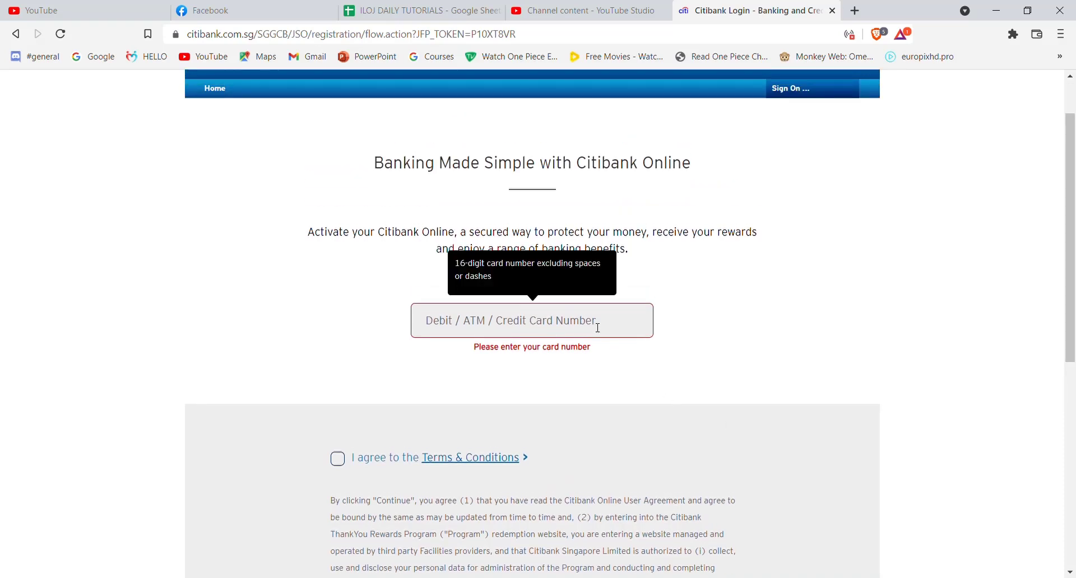
{"action": "scroll", "coordinate": [598, 327], "scroll_direction": "down", "scroll_amount": 2}
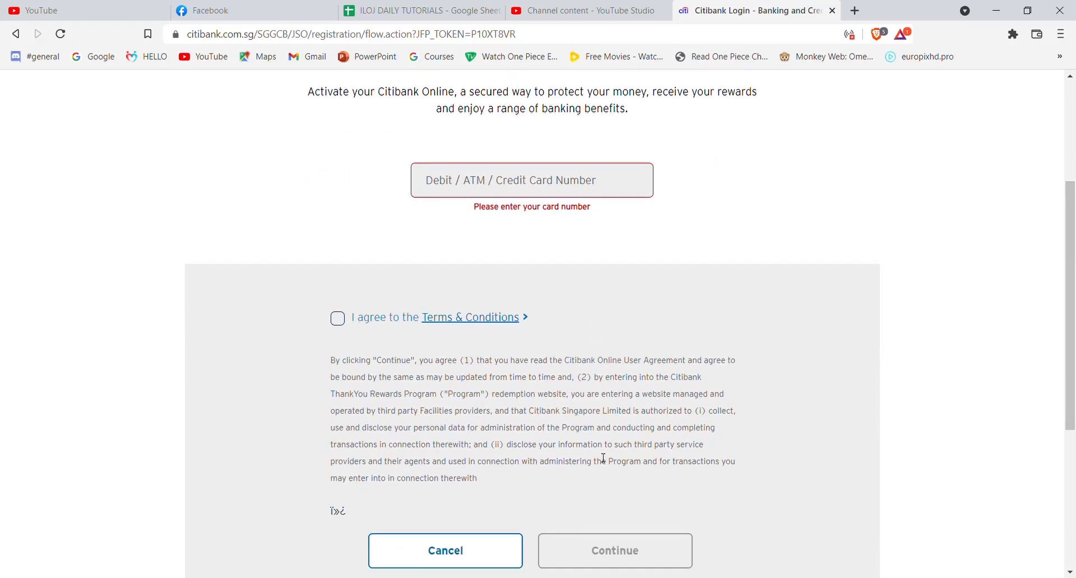
{"action": "scroll", "coordinate": [609, 491], "scroll_direction": "down", "scroll_amount": 3}
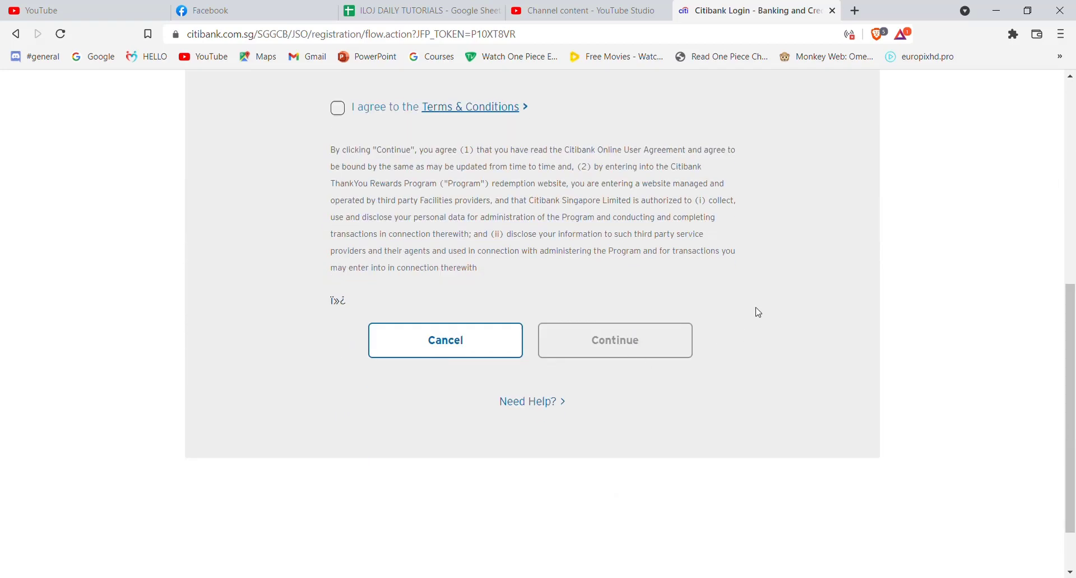
{"action": "scroll", "coordinate": [581, 357], "scroll_direction": "up", "scroll_amount": 1}
{"action": "left_click", "coordinate": [581, 357]}
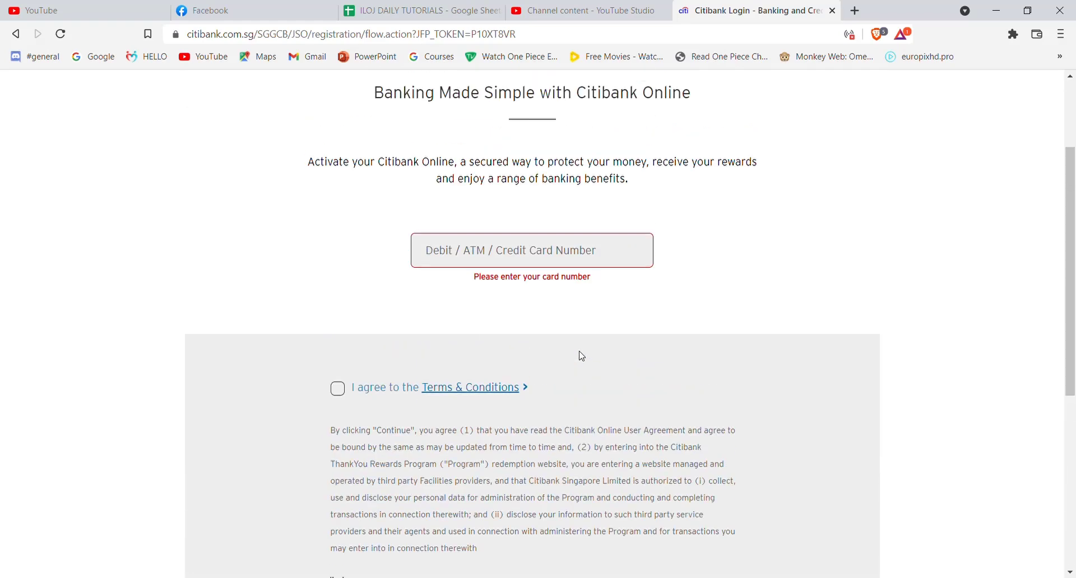